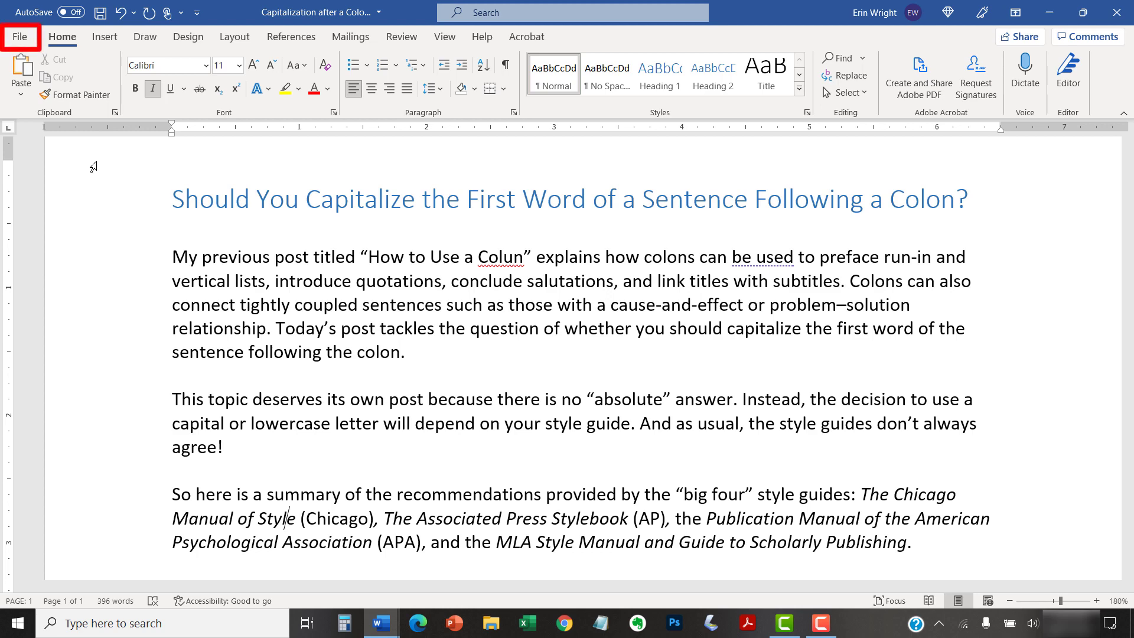
# - Go from the File backstage to the Proofing page of Word Options
pyautogui.click(20, 36)
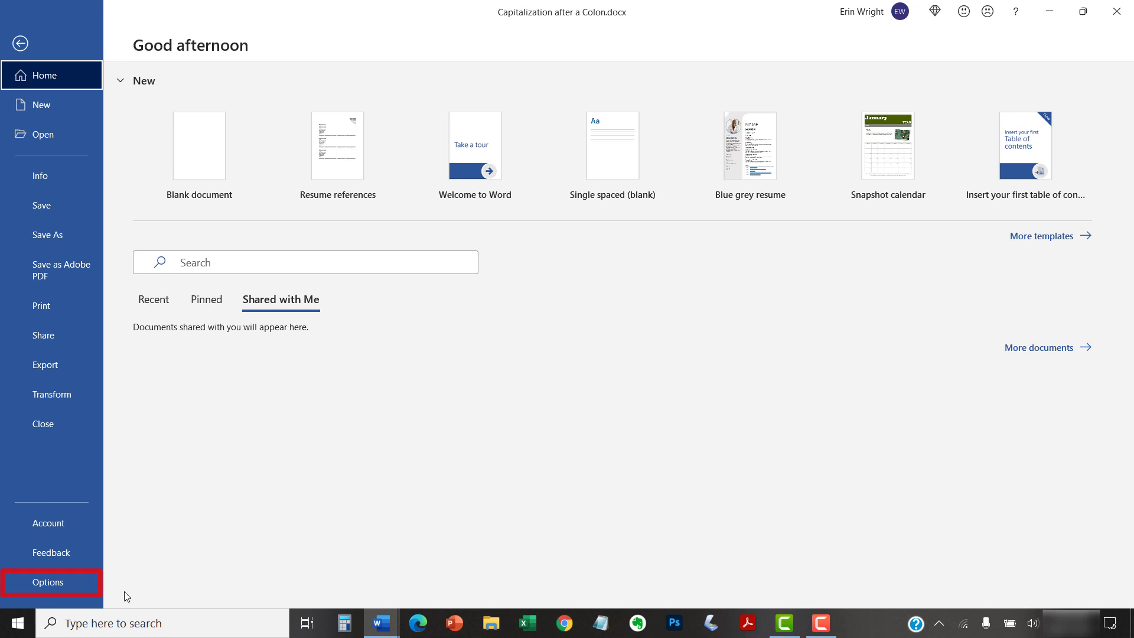
pyautogui.click(41, 583)
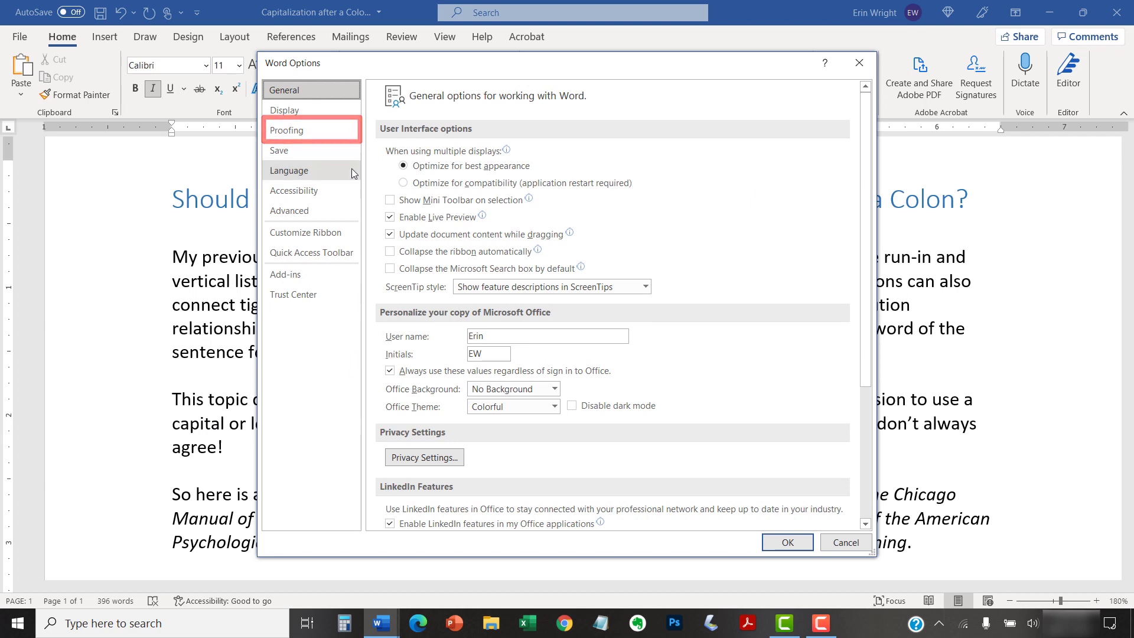
pyautogui.click(305, 131)
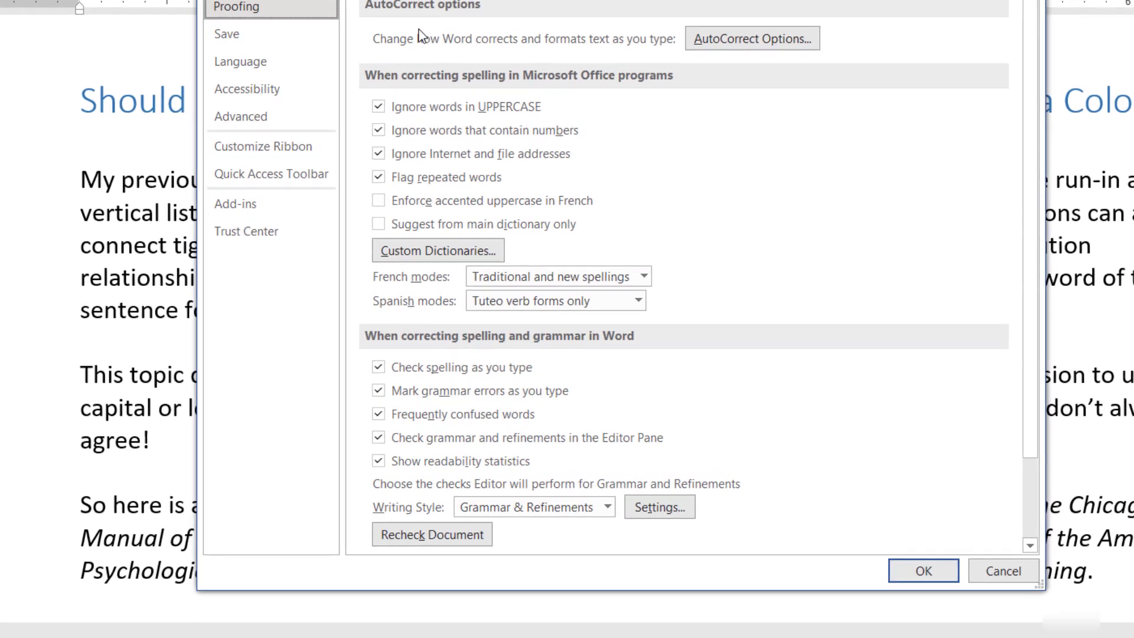
pyautogui.scroll(-3, 1035, 164)
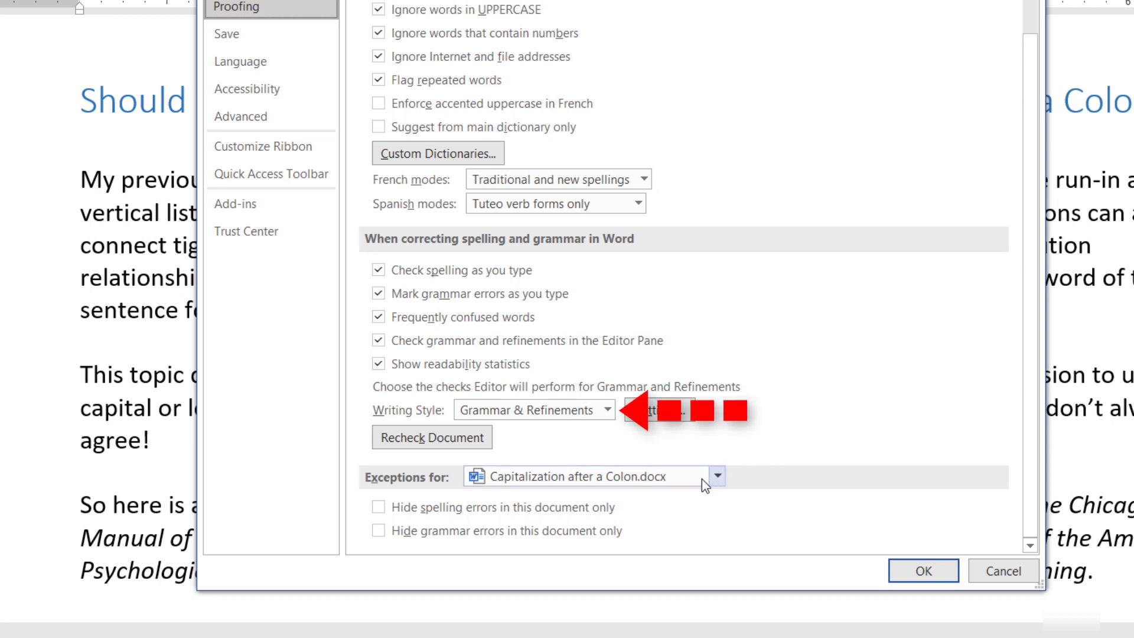
# - Keep Grammar & Refinements as the writing style and open its Grammar Settings
pyautogui.click(608, 410)
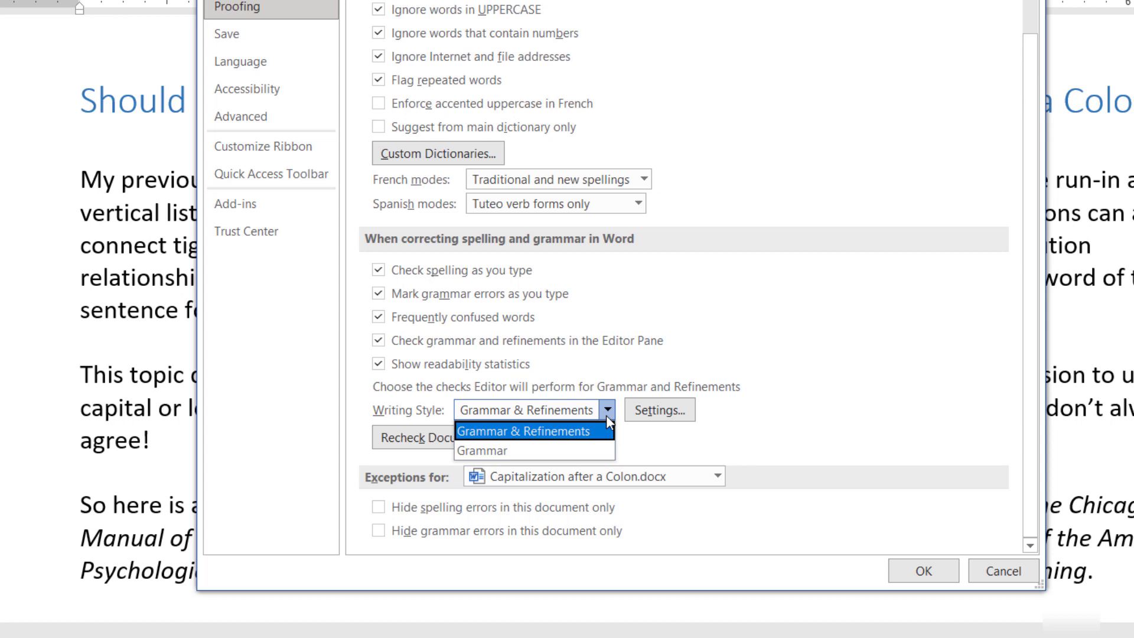
pyautogui.click(606, 432)
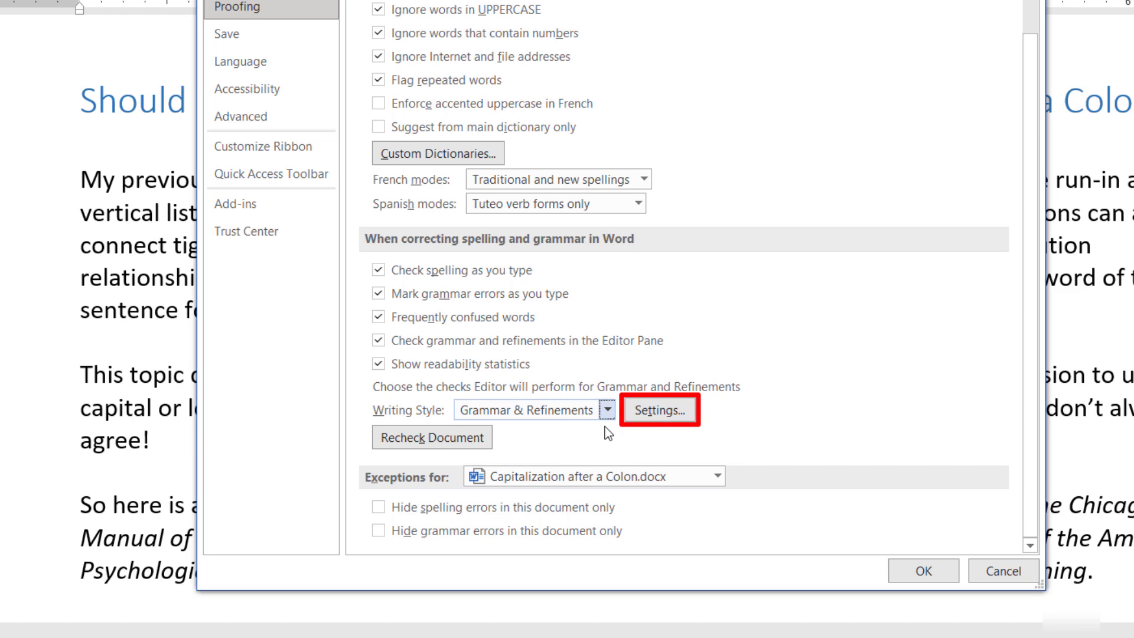
pyautogui.click(669, 412)
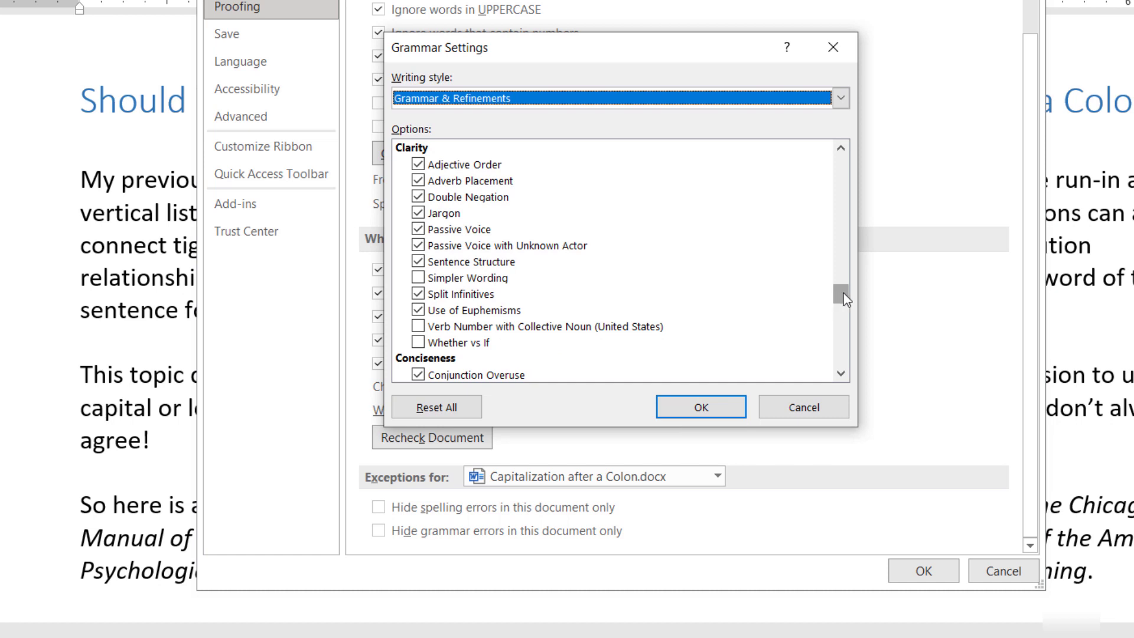
pyautogui.moveTo(843, 298); pyautogui.dragTo(850, 161)
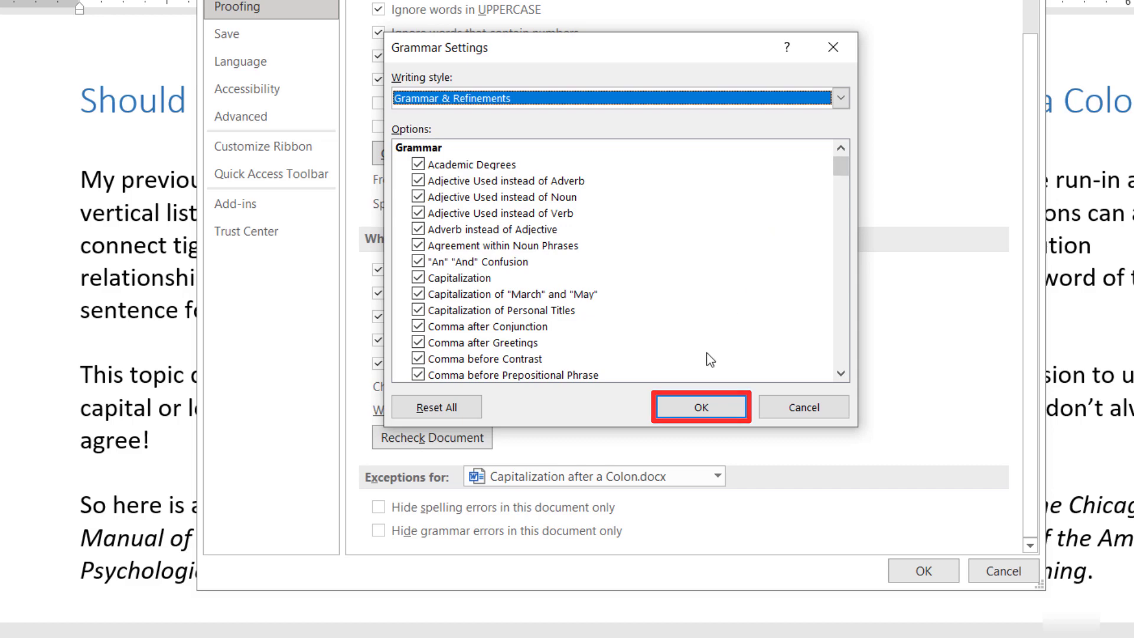
# - Accept Grammar Settings and Word Options with OK to get back to the blog post
pyautogui.click(690, 407)
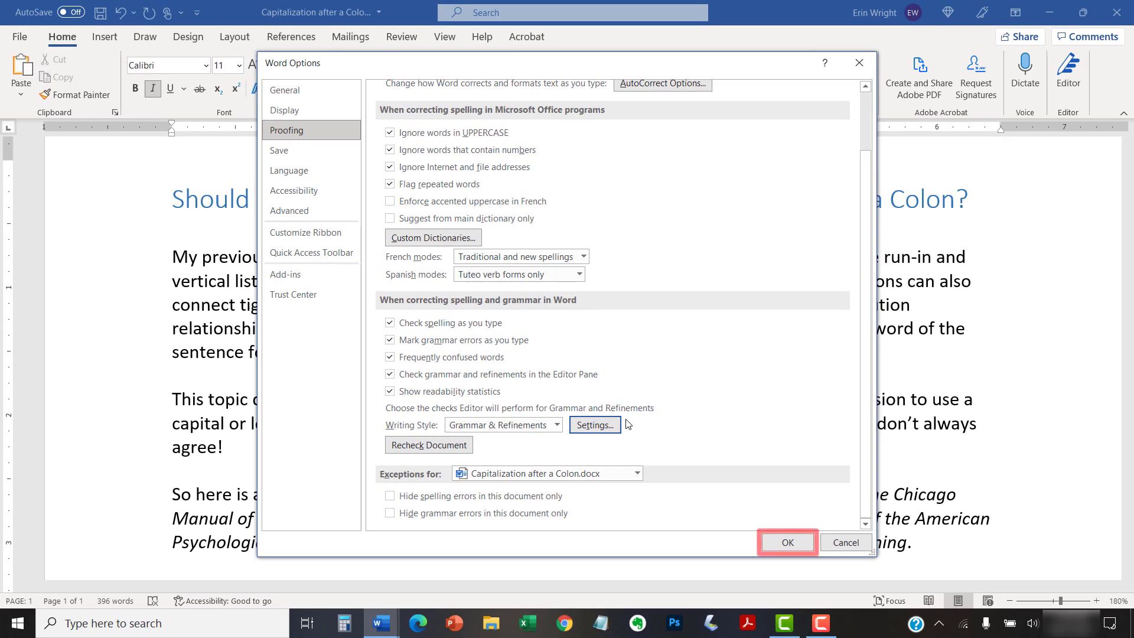
pyautogui.click(786, 543)
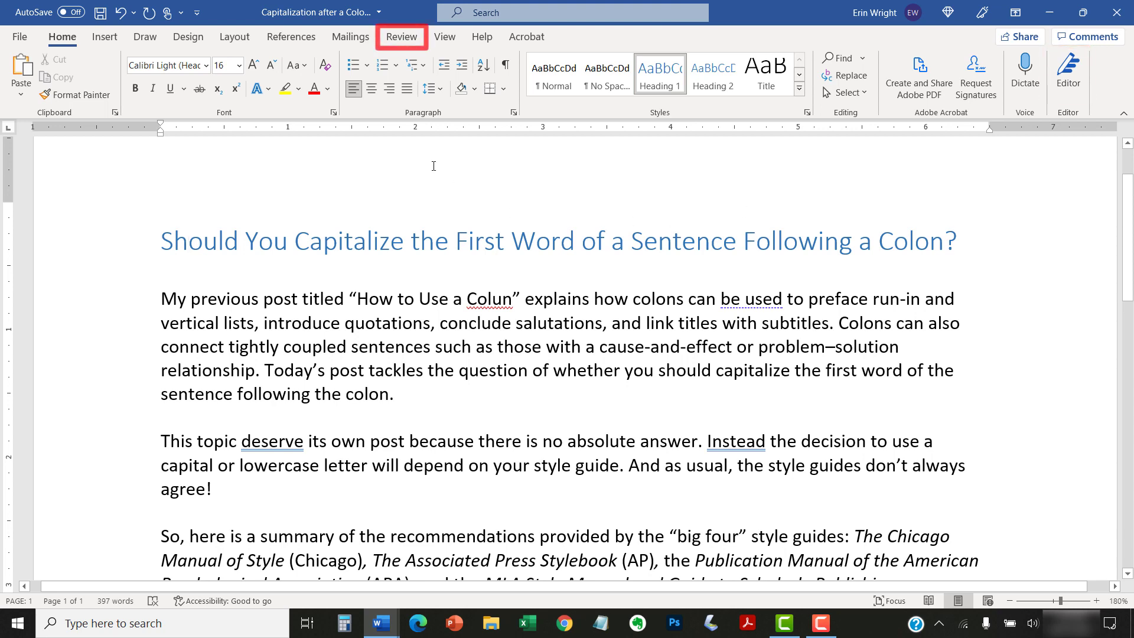
# - Launch Editor from the Review tab, showing the 87% Editor Score with Formal writing
pyautogui.click(398, 38)
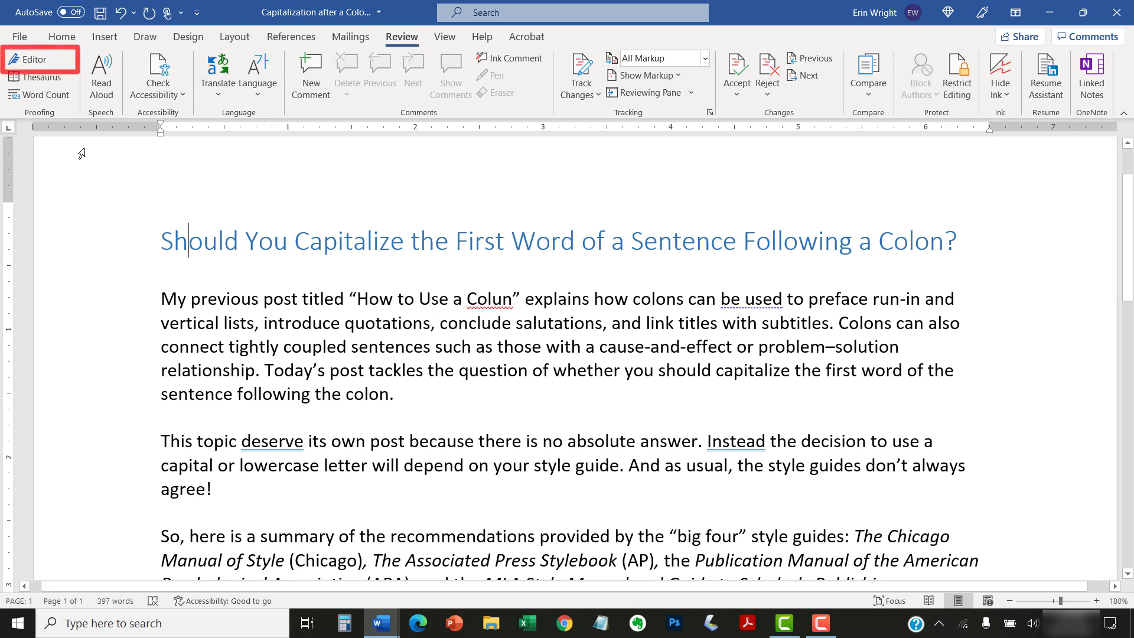
pyautogui.click(34, 59)
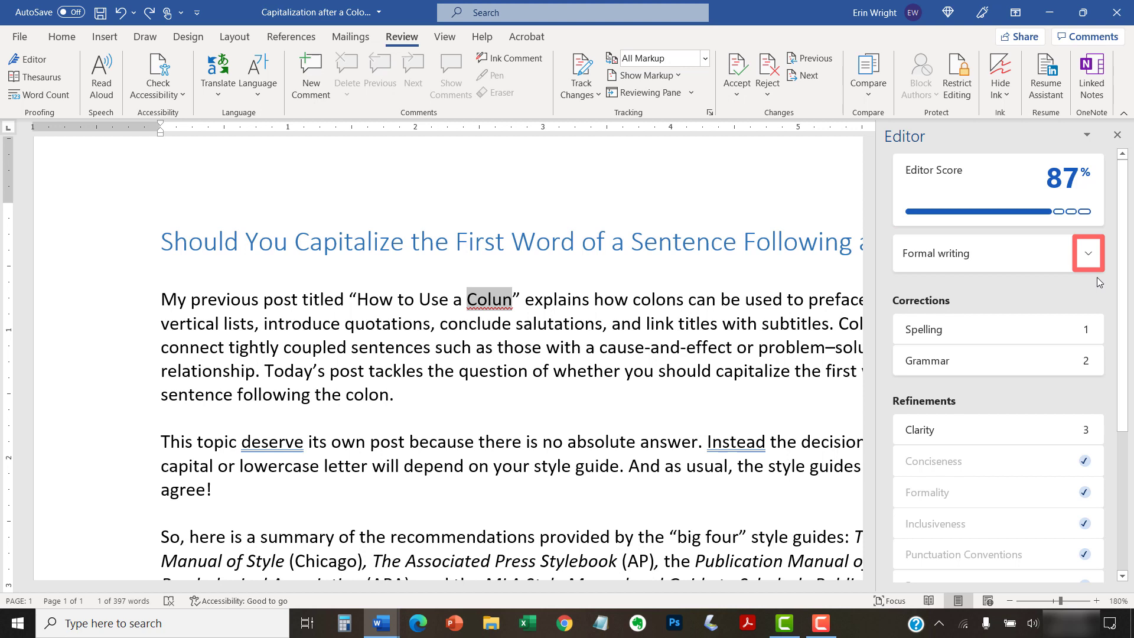
pyautogui.click(1089, 256)
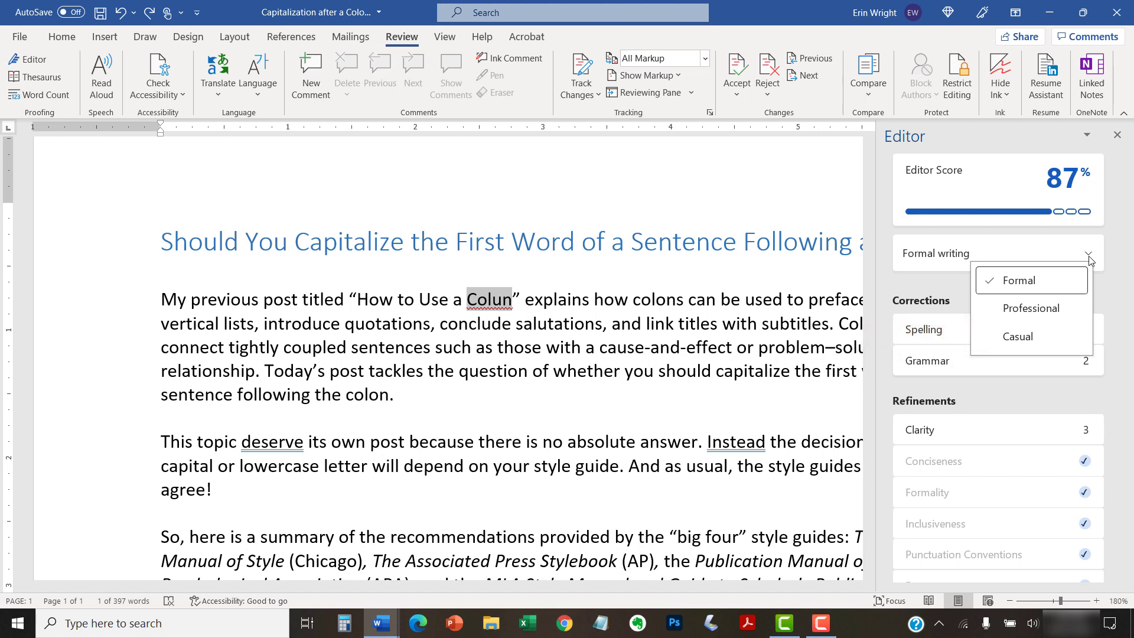
pyautogui.click(1004, 343)
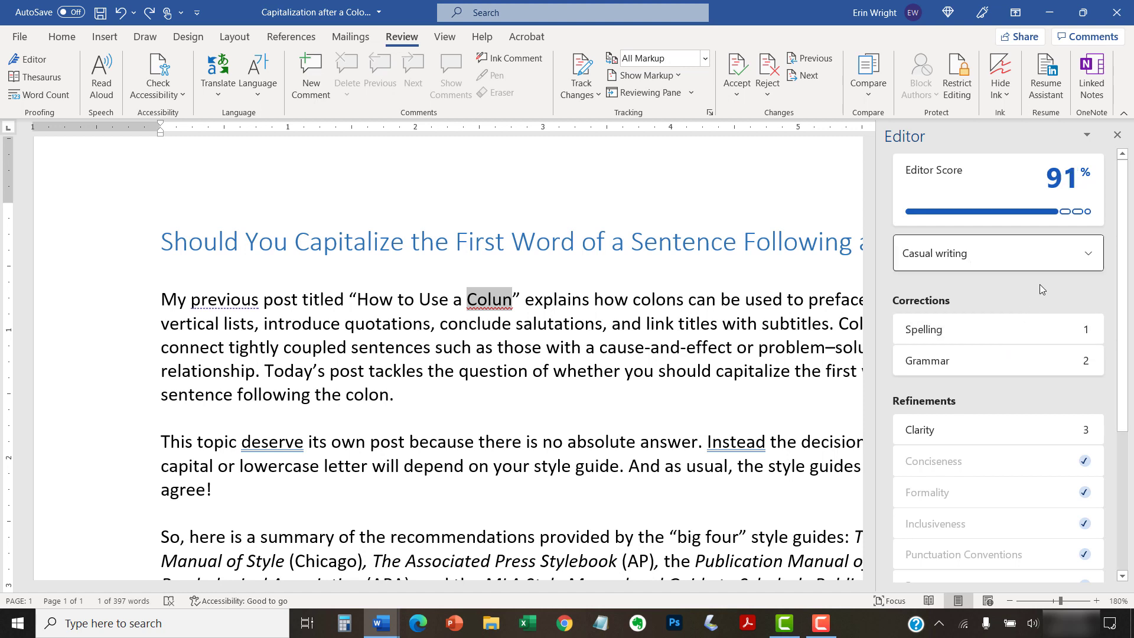
pyautogui.click(1090, 253)
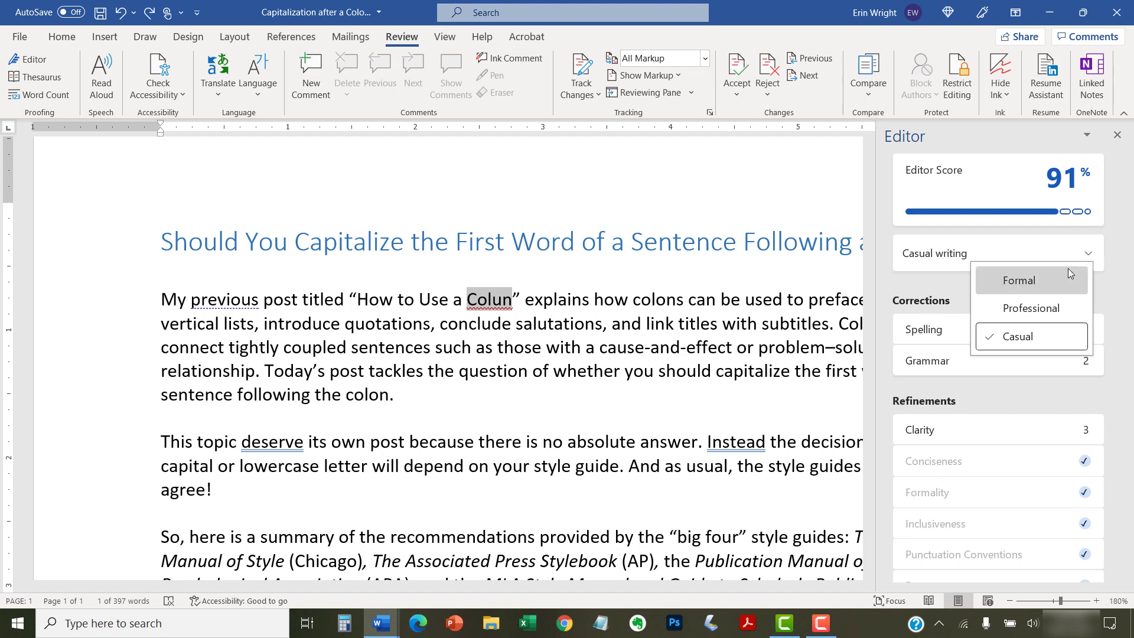
pyautogui.click(1055, 284)
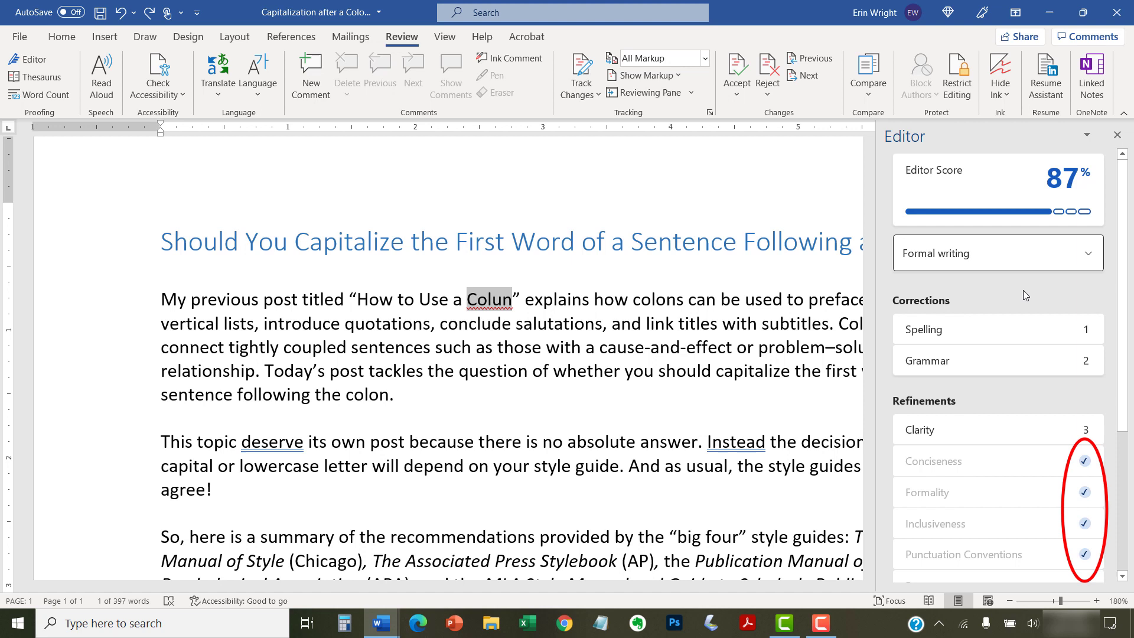
# - Change every misspelled 'Colun' to 'Colon', raising the Editor Score to 91%
pyautogui.click(968, 330)
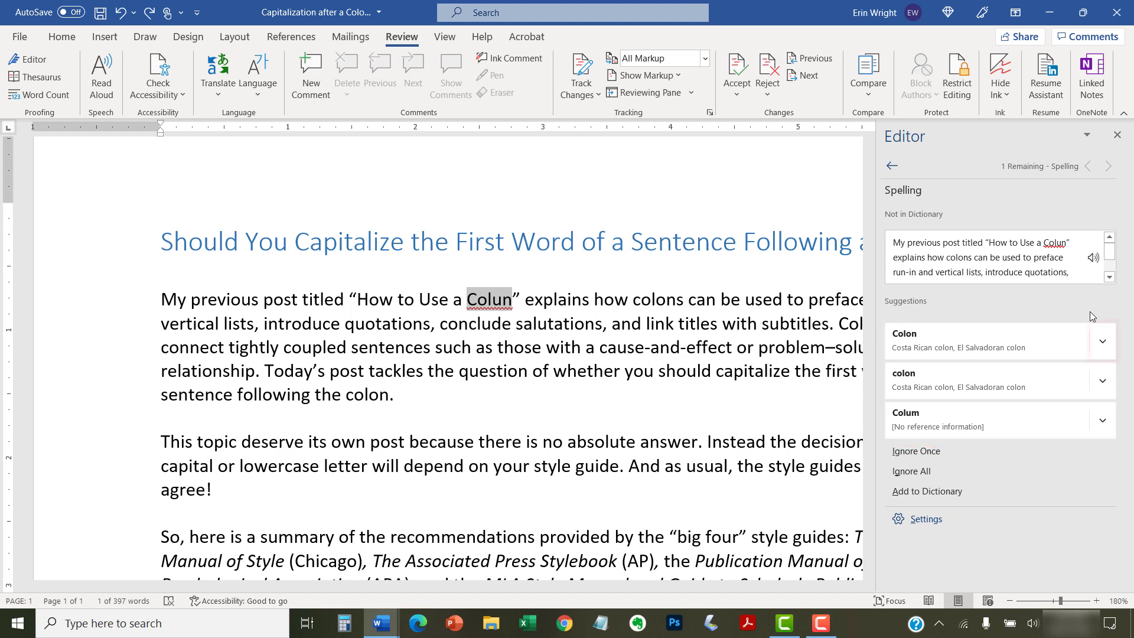
pyautogui.click(1102, 342)
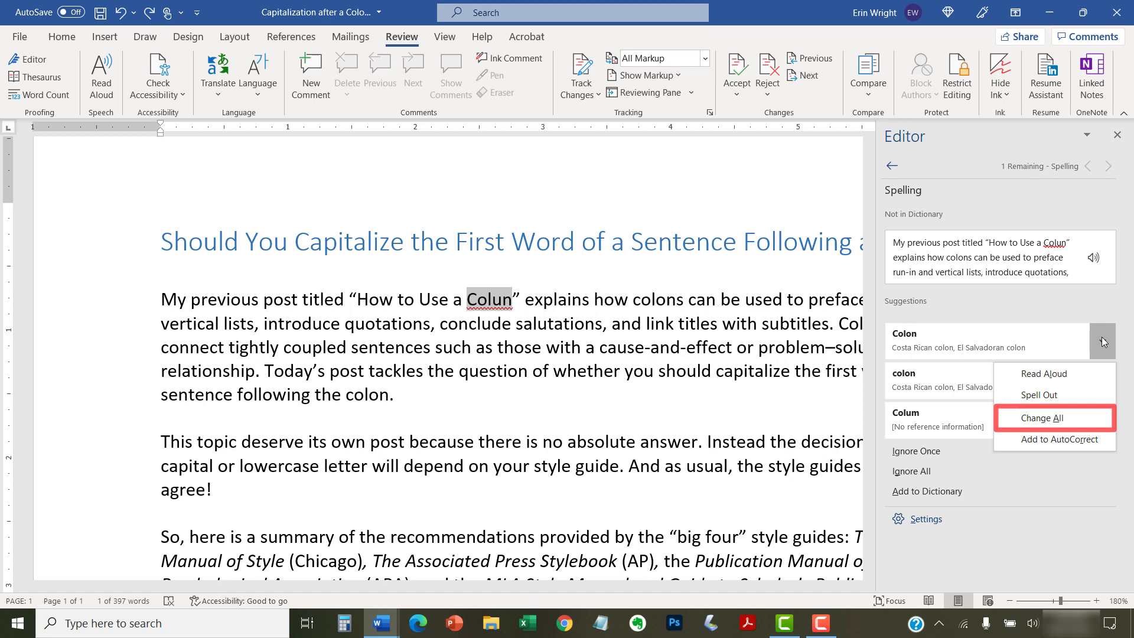
pyautogui.click(1086, 311)
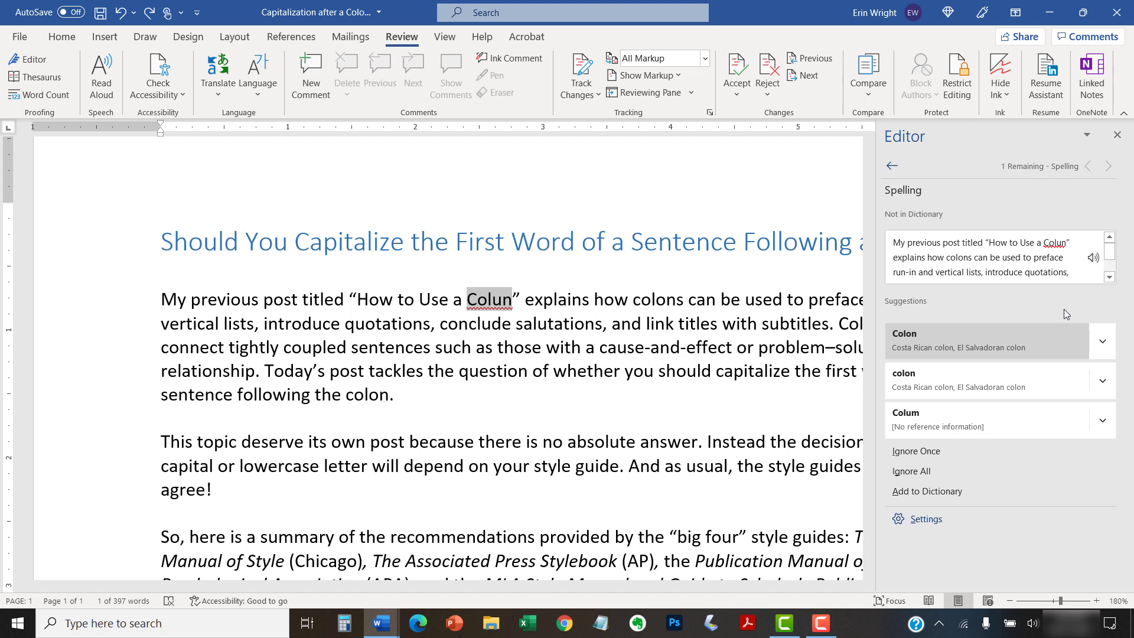
pyautogui.click(945, 335)
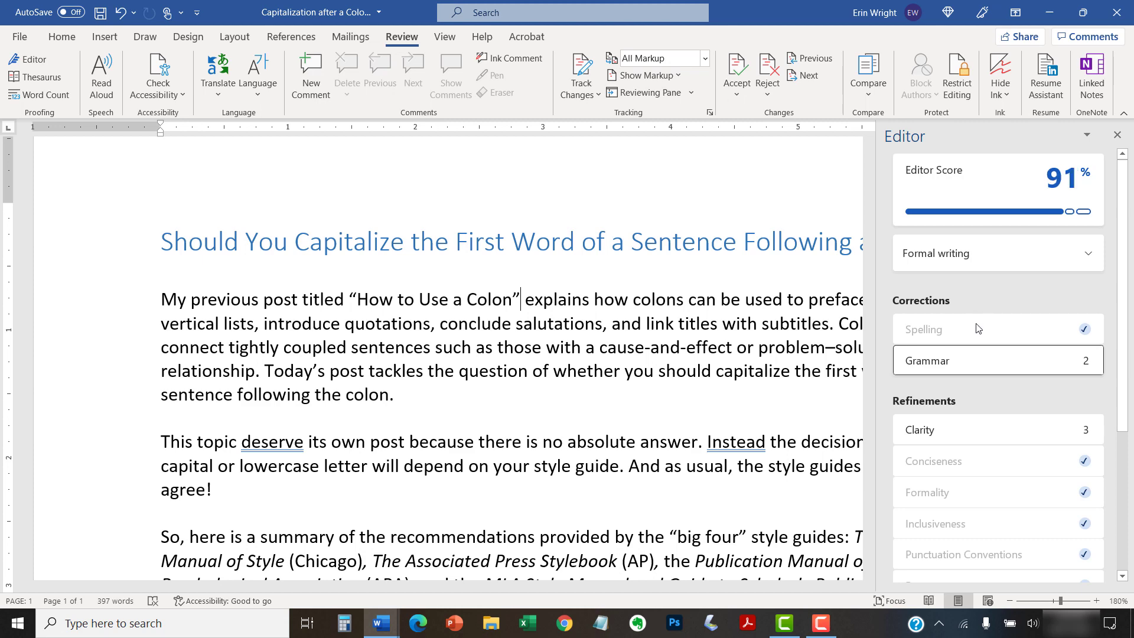
pyautogui.click(988, 355)
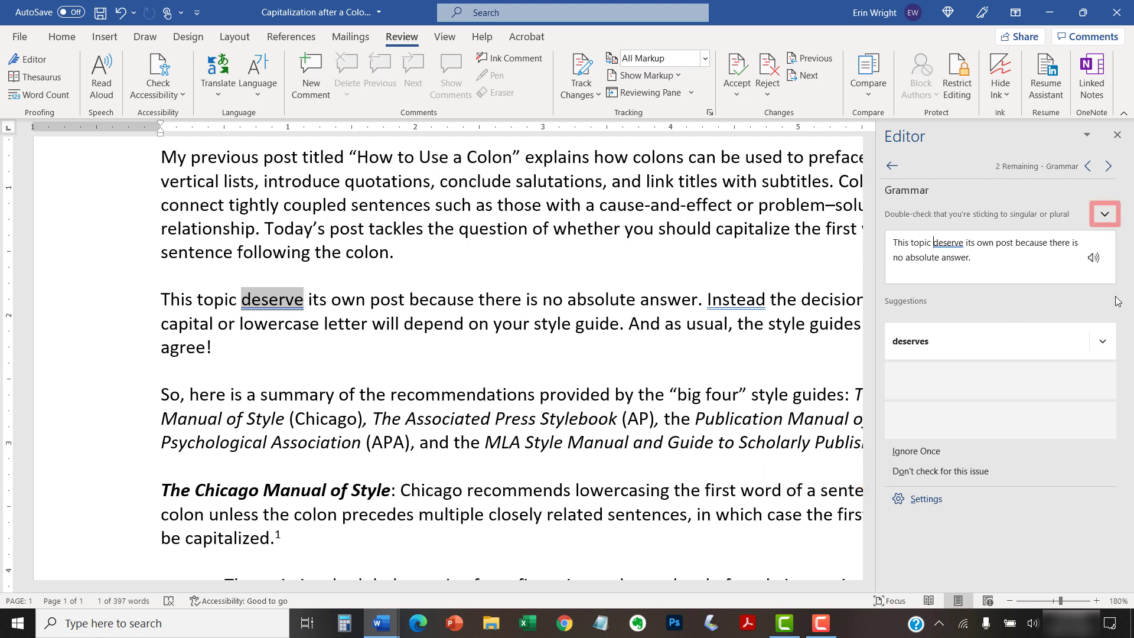
pyautogui.click(1105, 215)
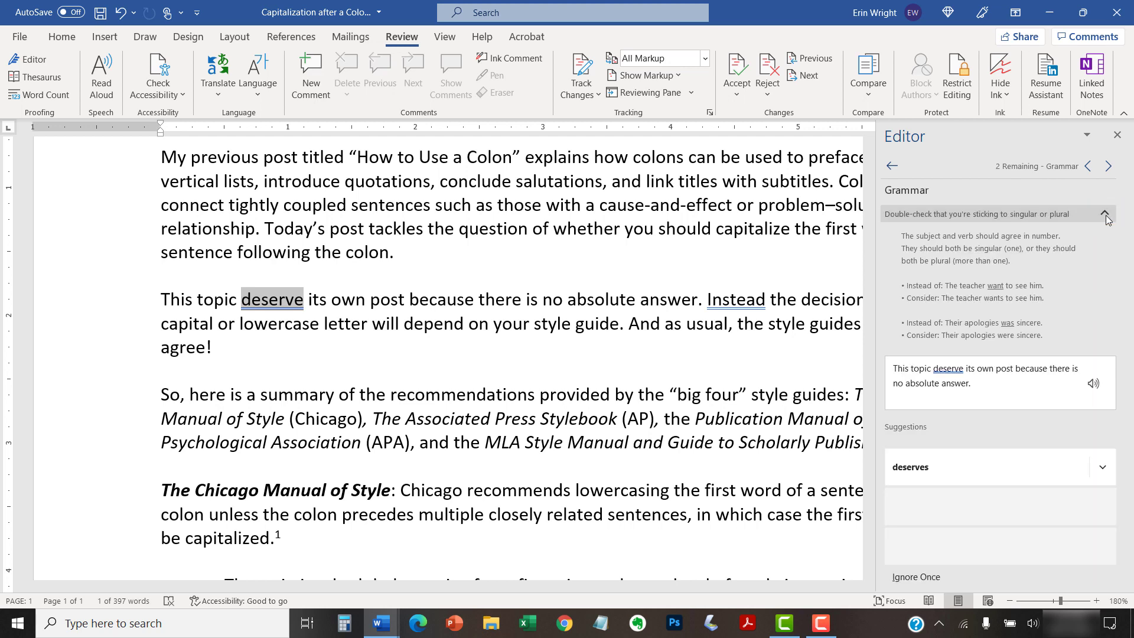
pyautogui.click(1106, 215)
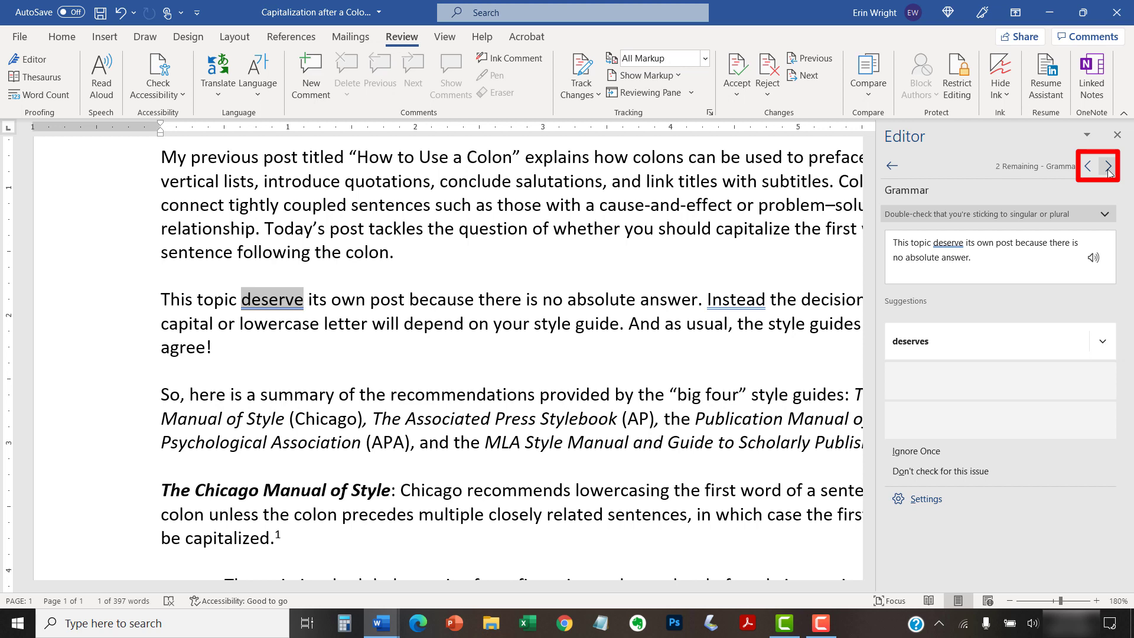
pyautogui.click(1108, 167)
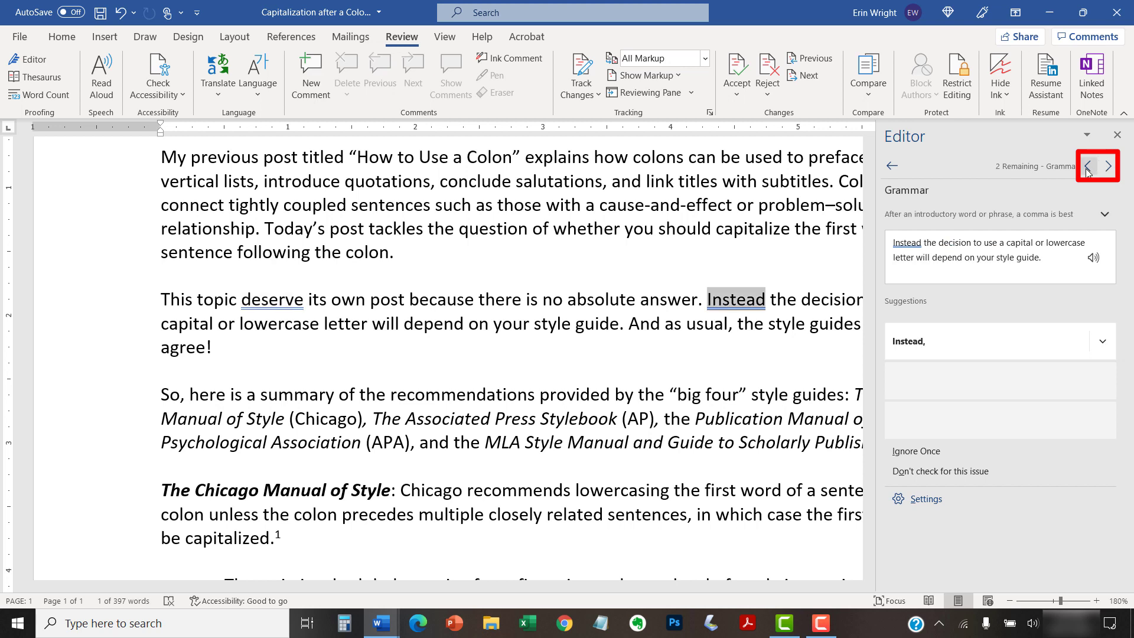
pyautogui.click(1086, 167)
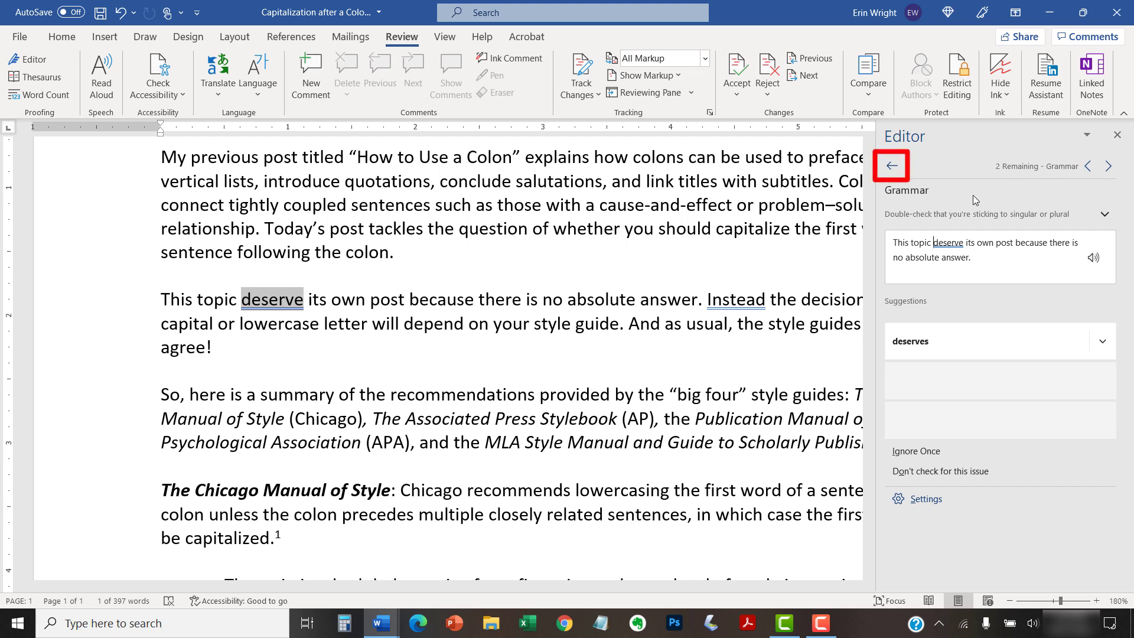
# - Return to the Editor overview and correct 'postt' to 'post', reaching a 96% score
pyautogui.click(892, 165)
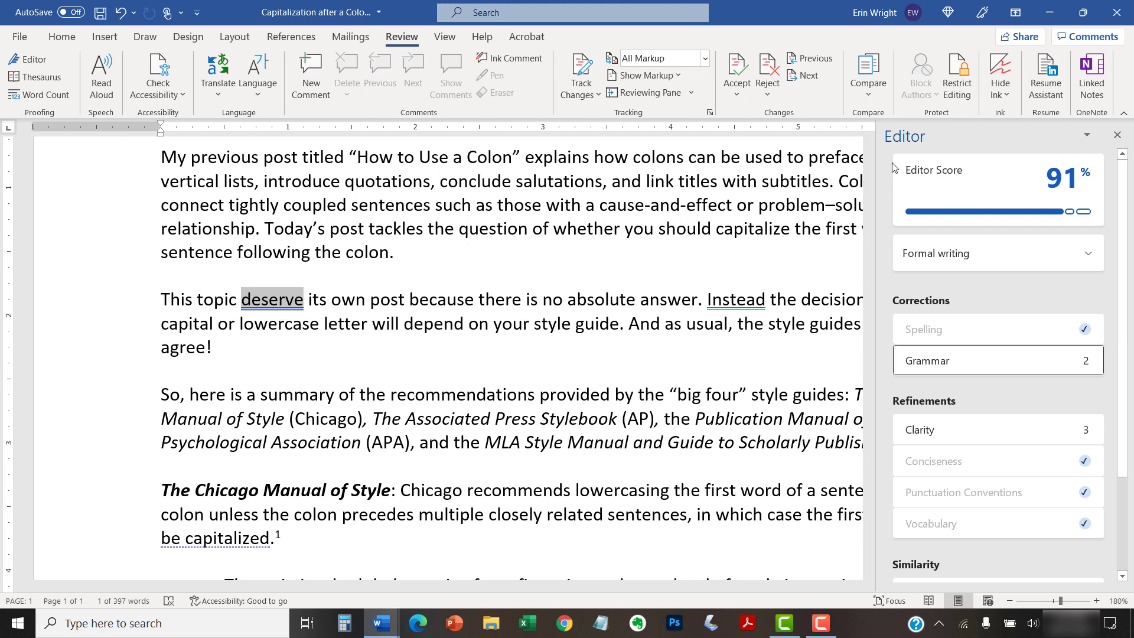
pyautogui.scroll(-3, 1132, 376)
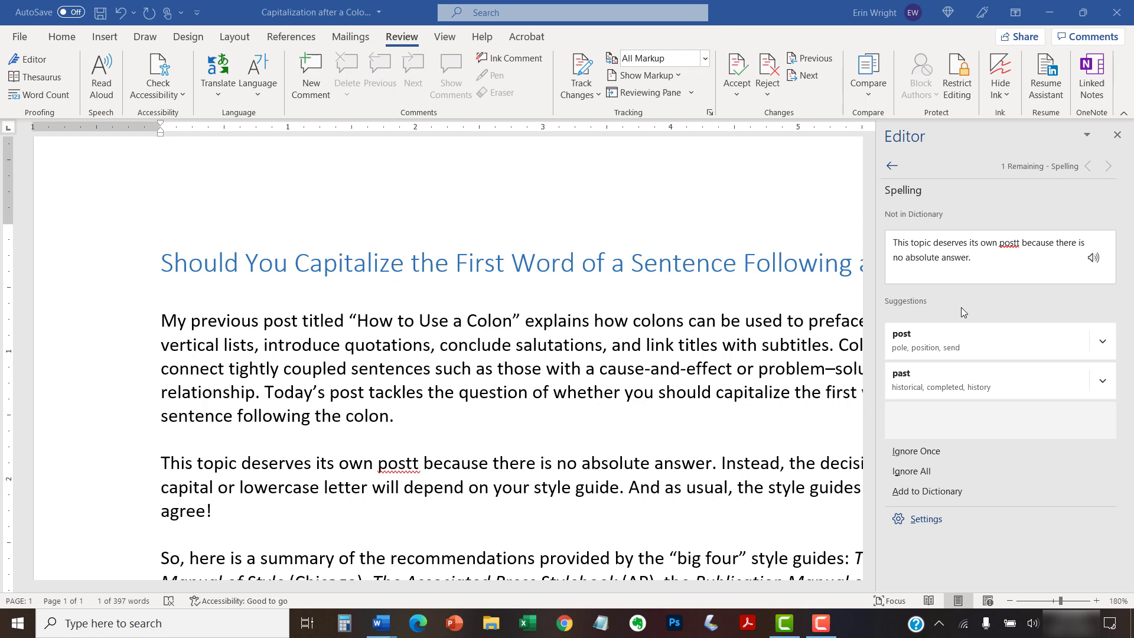
pyautogui.click(937, 334)
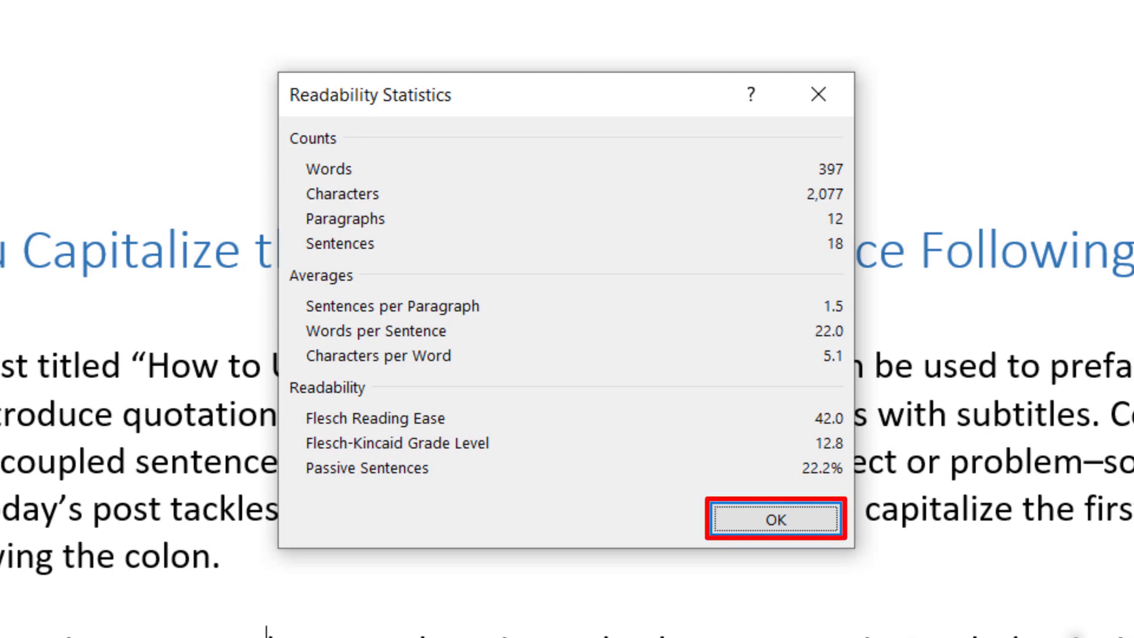
# - Close Readability Statistics and the finished-reviewing message with OK
pyautogui.click(788, 522)
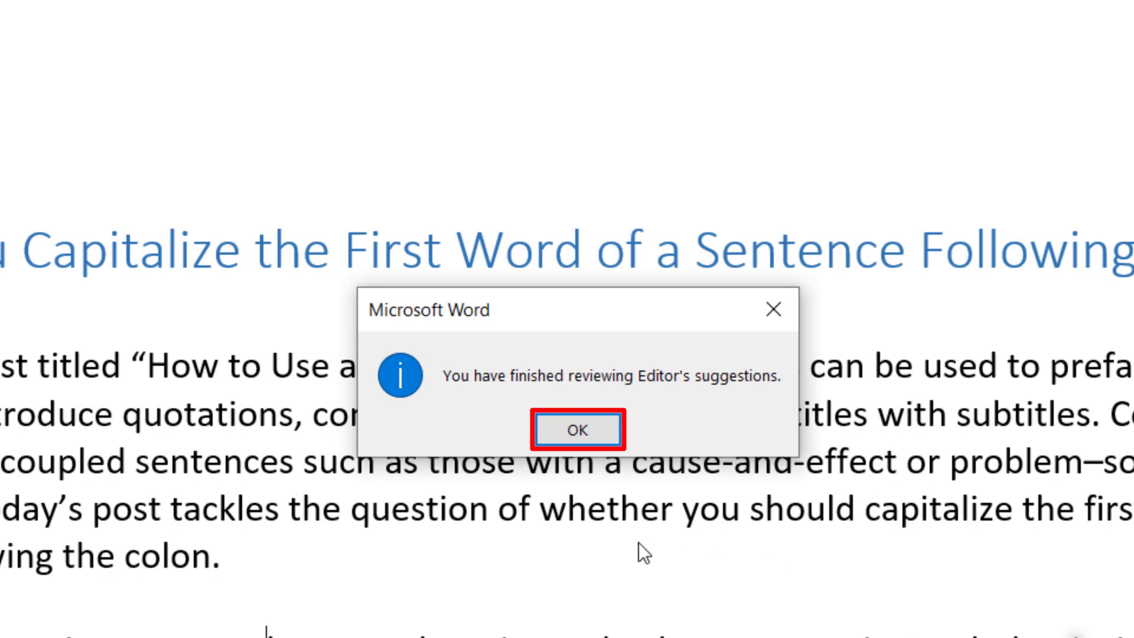
pyautogui.click(561, 426)
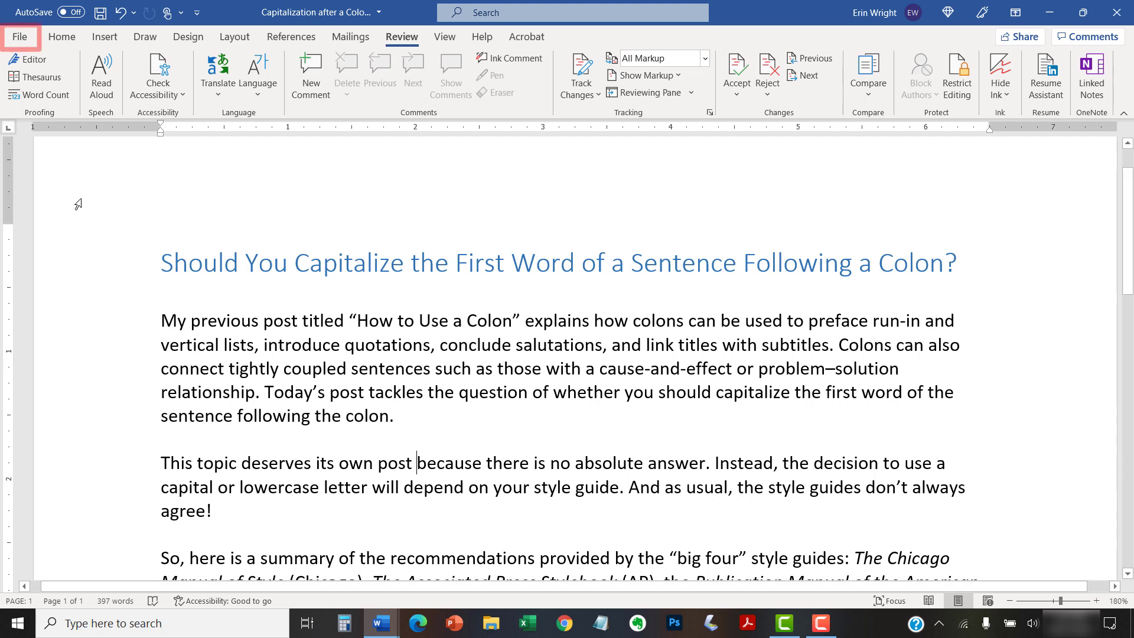
# - Run Recheck Document on the Word Options Proofing page, confirm Yes, and apply
pyautogui.click(21, 36)
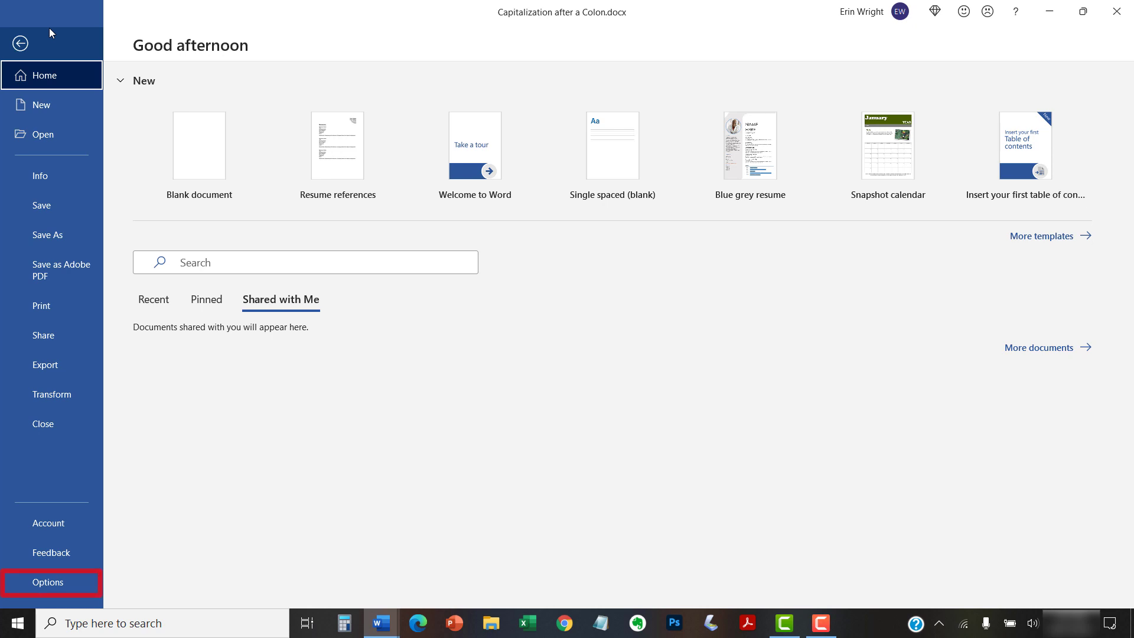
pyautogui.click(61, 584)
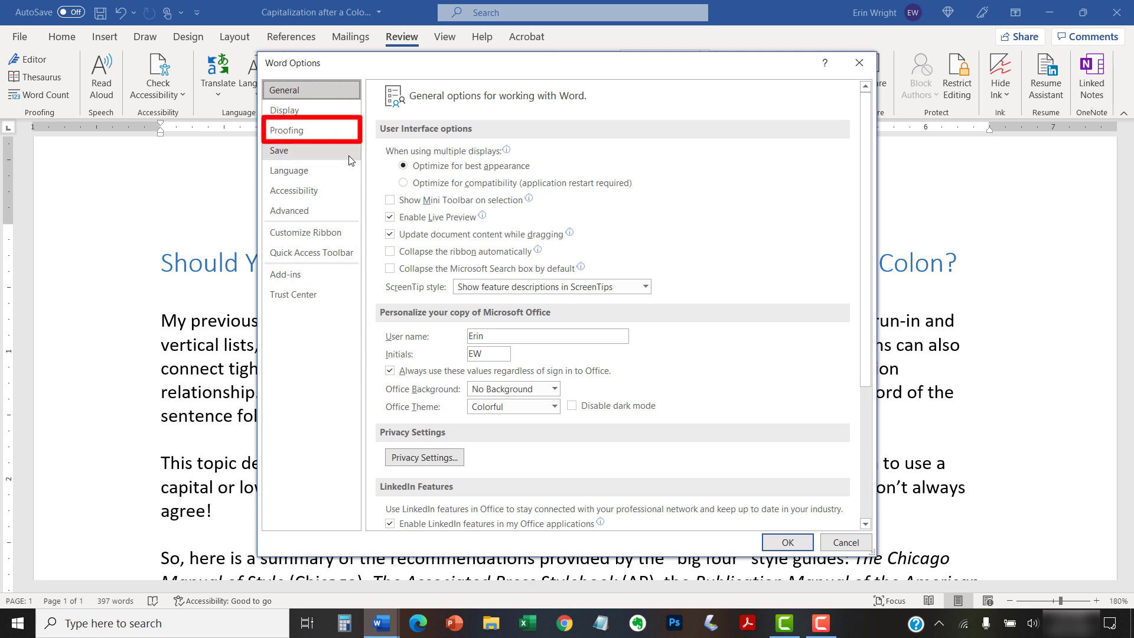
pyautogui.click(339, 133)
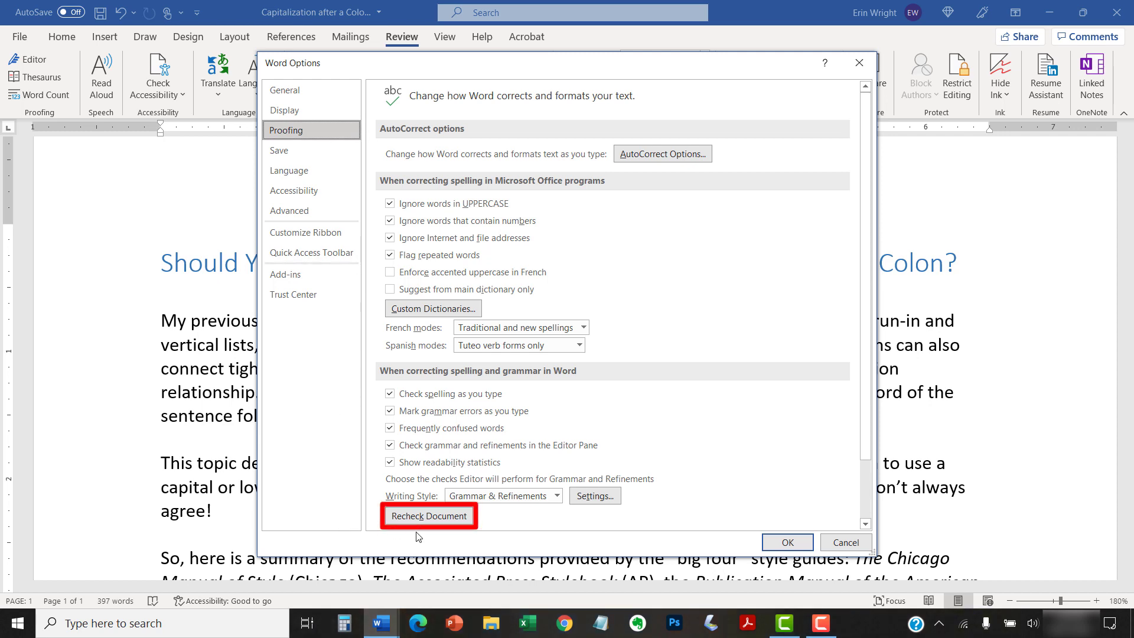
pyautogui.click(426, 518)
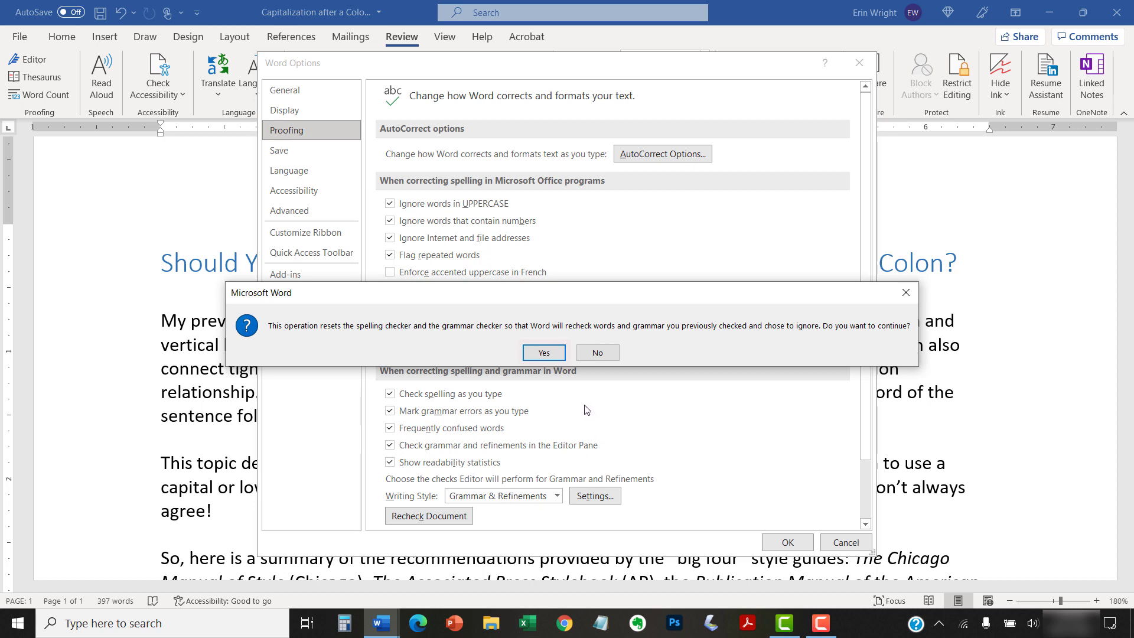
pyautogui.click(532, 352)
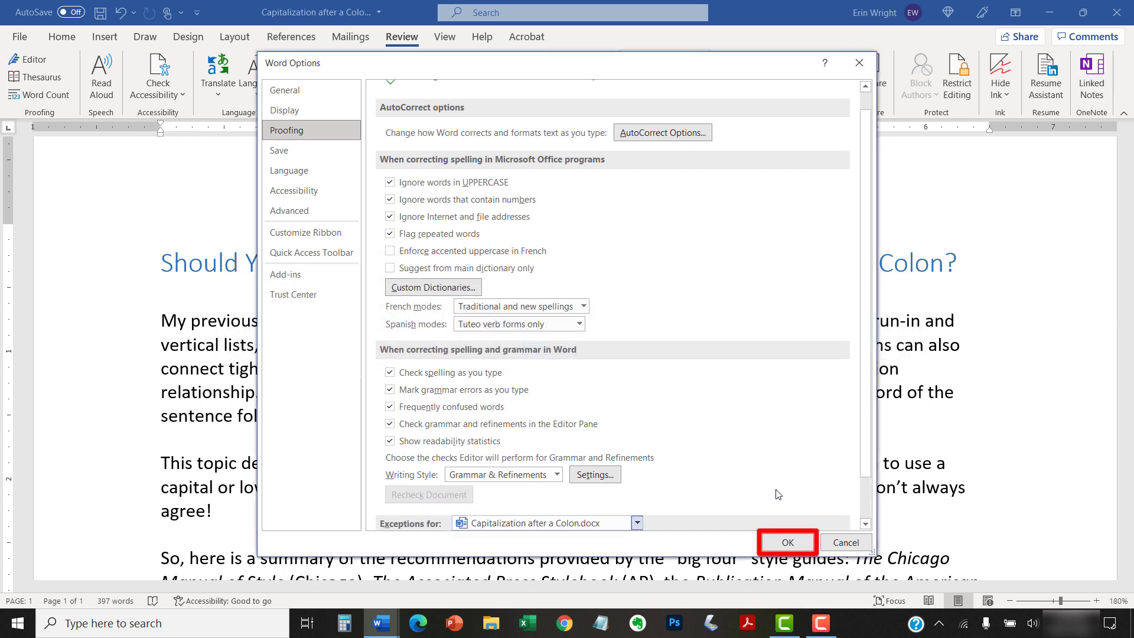
pyautogui.click(785, 542)
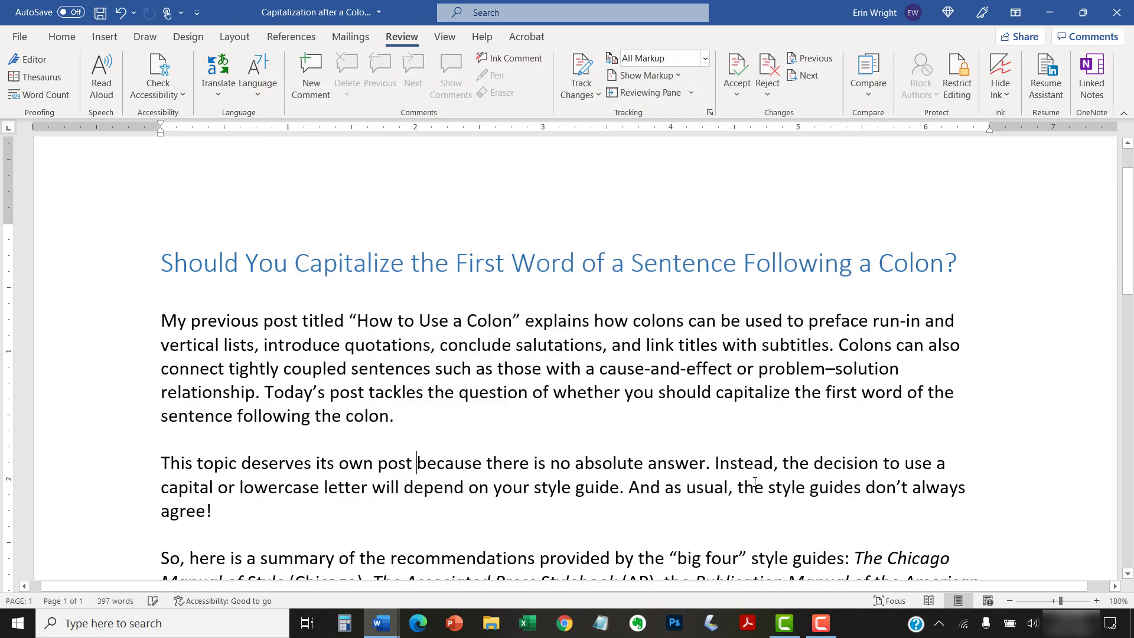